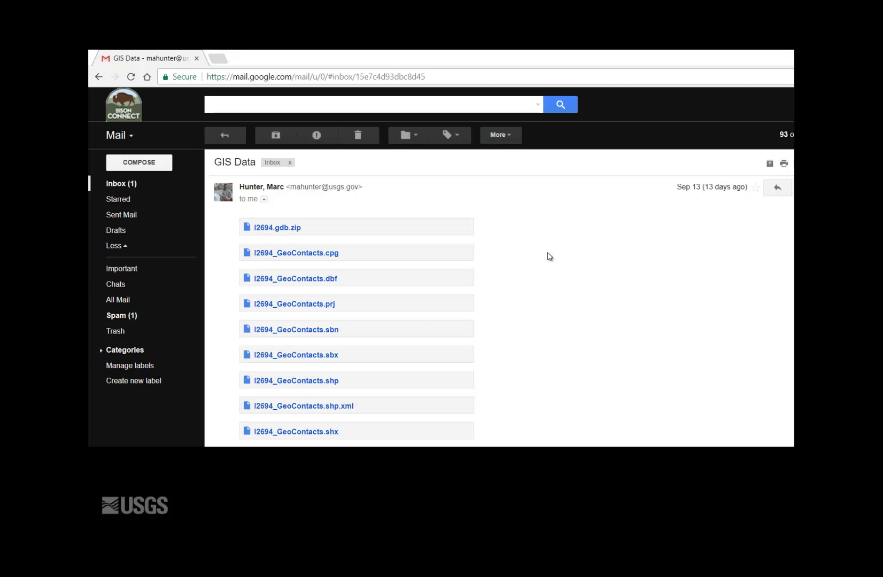
Scroll through the Test_Data folder and select the GeoContacts lock file
{"action": "scroll", "coordinate": [537, 263], "scroll_direction": "down", "scroll_amount": 3}
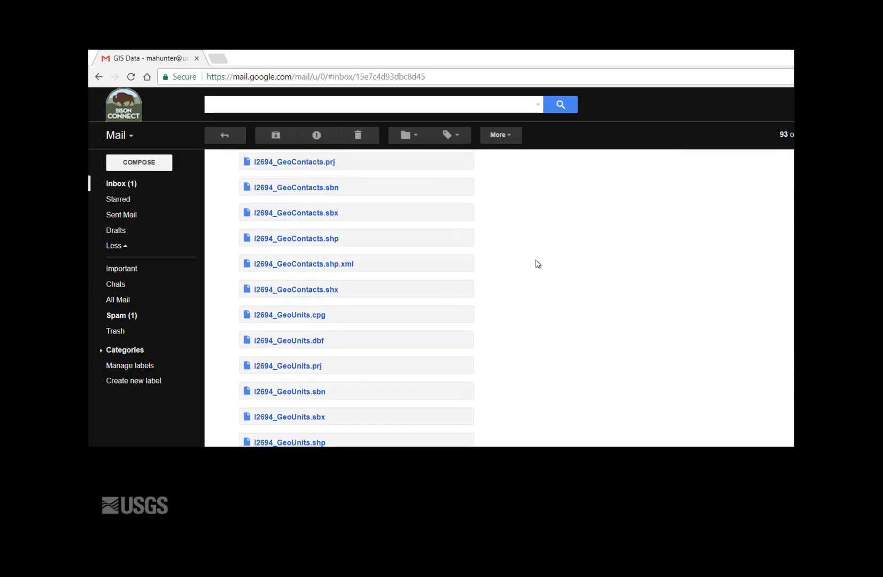
{"action": "scroll", "coordinate": [537, 263], "scroll_direction": "down", "scroll_amount": 4}
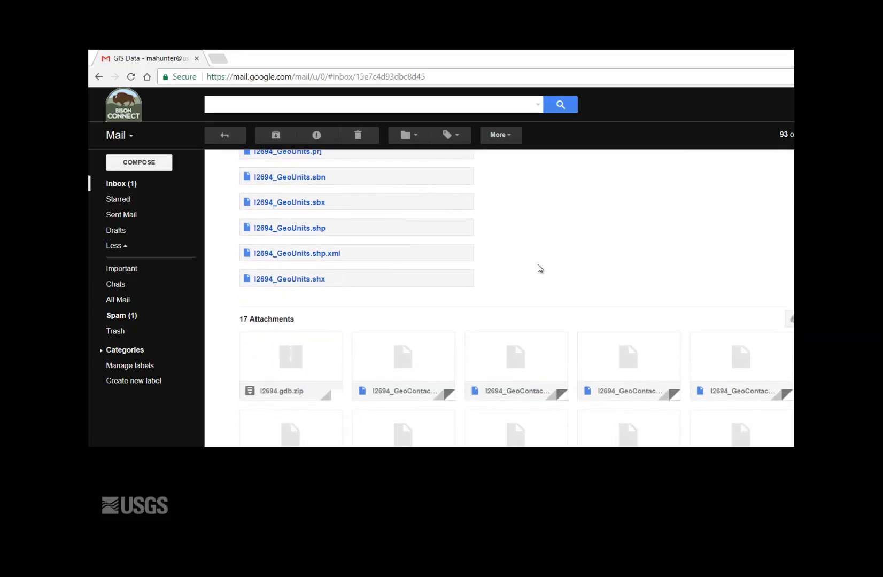
{"action": "scroll", "coordinate": [539, 268], "scroll_direction": "down", "scroll_amount": 3}
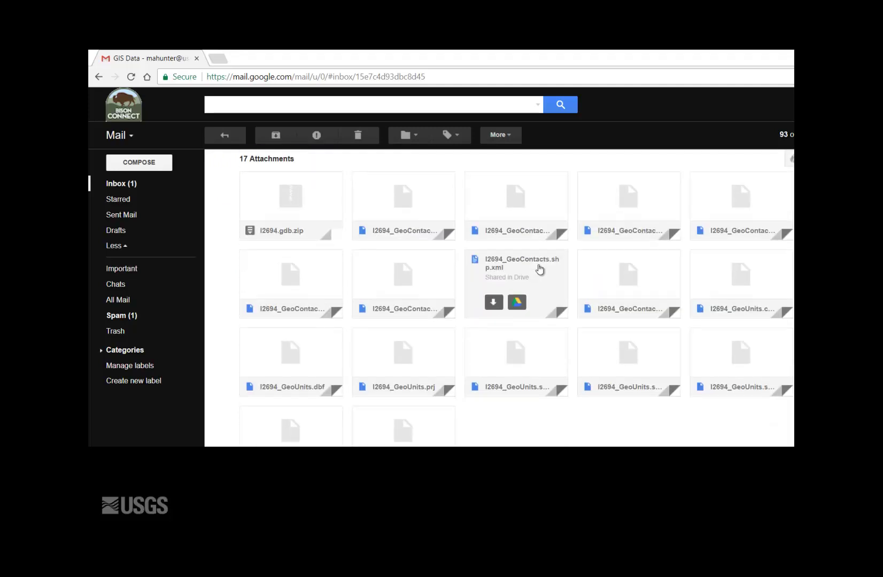
{"action": "mouse_move", "coordinate": [401, 224]}
{"action": "mouse_move", "coordinate": [309, 202]}
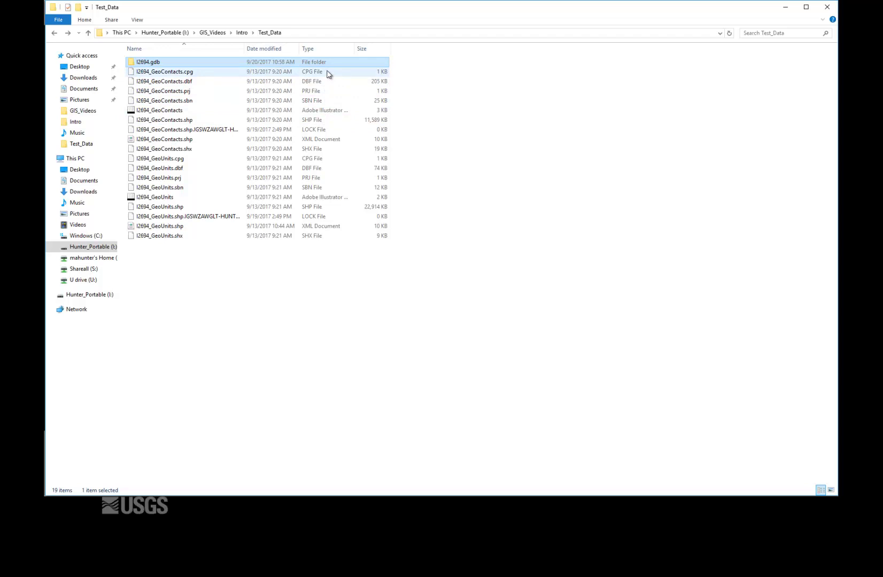
{"action": "left_click", "coordinate": [334, 135]}
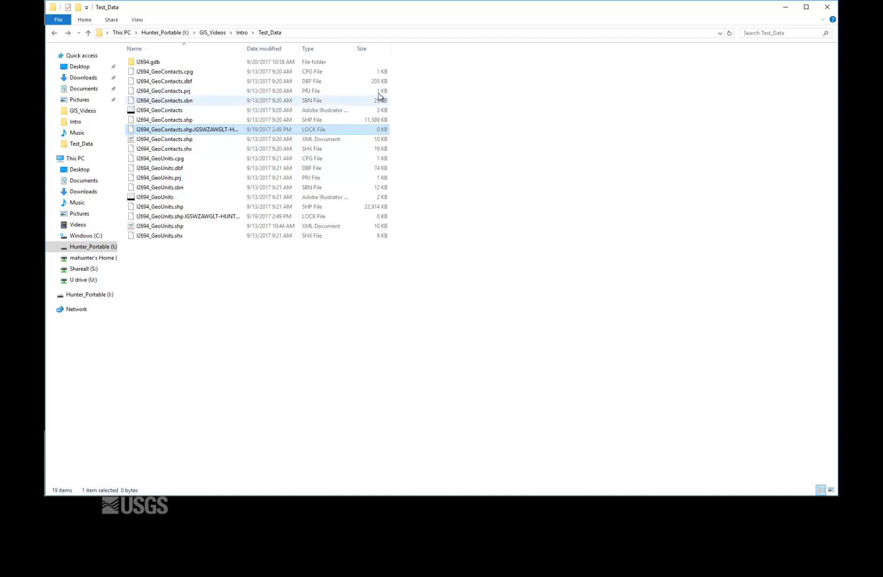
Open the I2694.gdb folder to view its 57 internal files, then return to Test_Data
{"action": "left_click", "coordinate": [240, 63]}
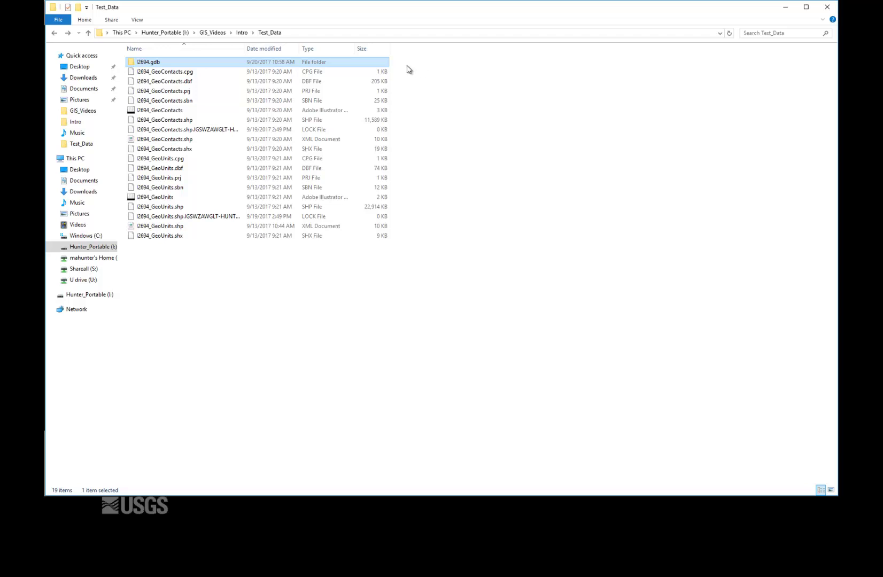
{"action": "double_click", "coordinate": [381, 63]}
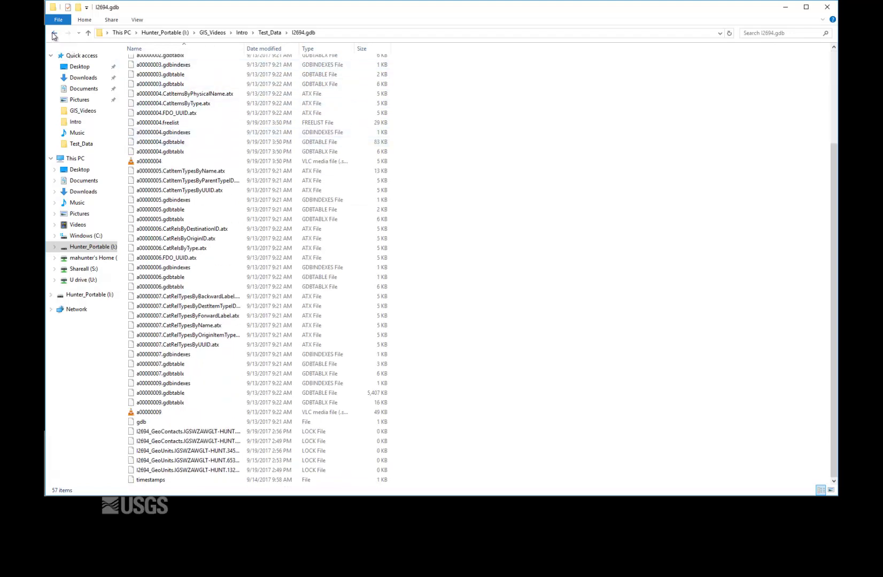
{"action": "left_click", "coordinate": [54, 34]}
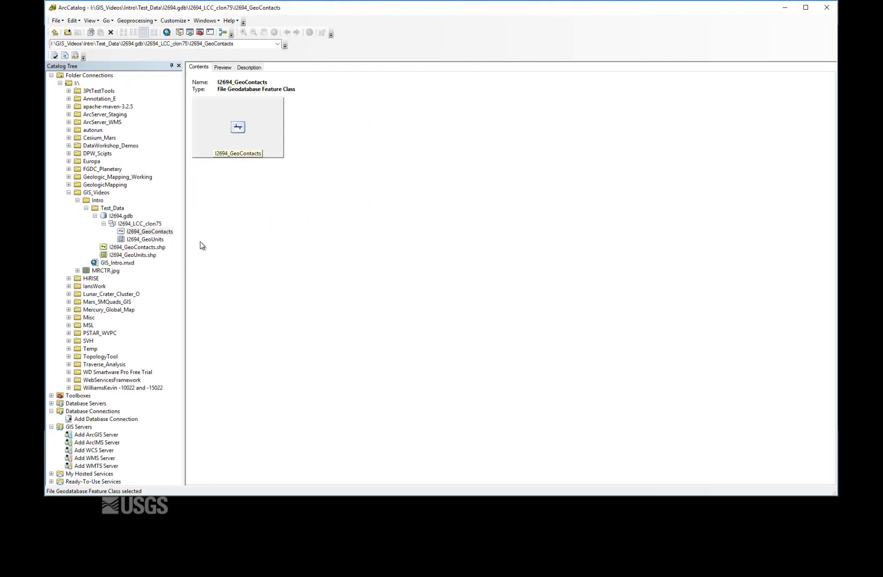
Preview I2694_GeoContacts as a contact-line map, then as its 2325-record attribute table
{"action": "left_click", "coordinate": [162, 234]}
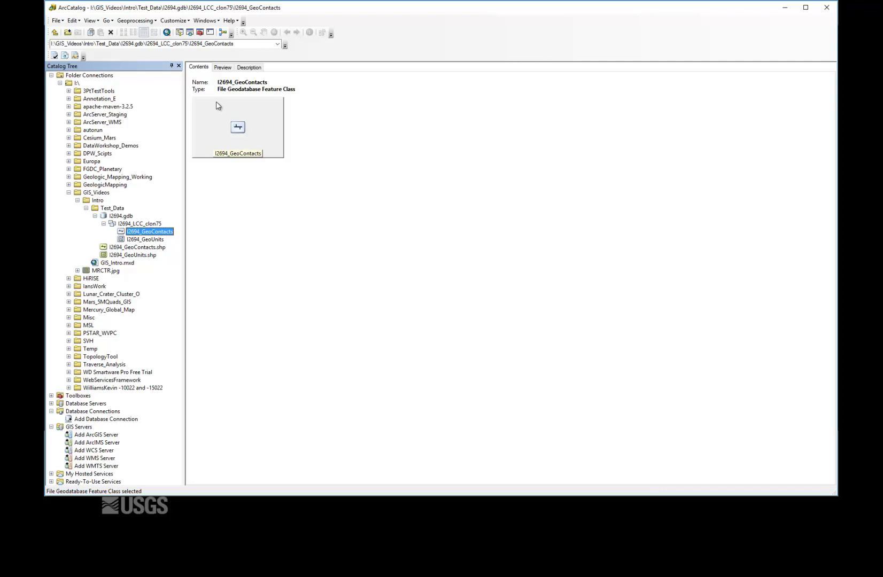
{"action": "left_click", "coordinate": [222, 67]}
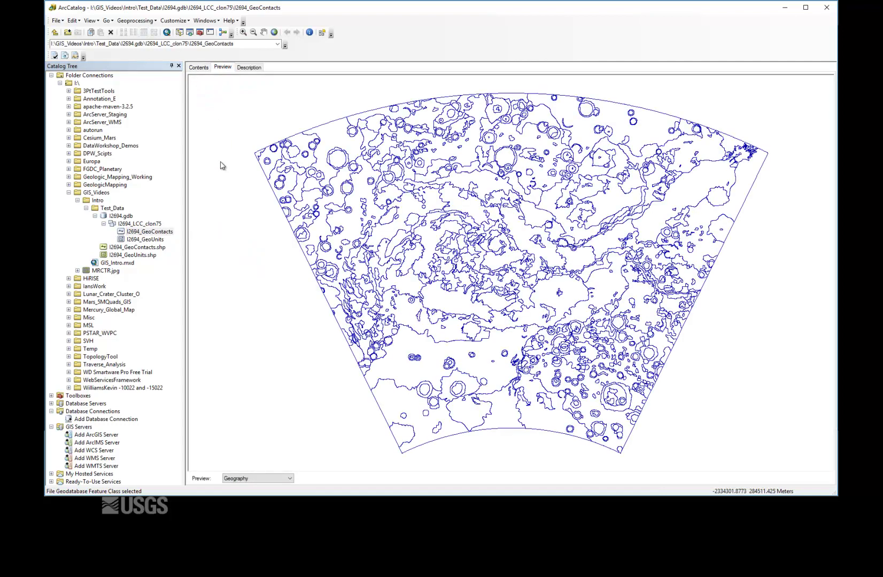
{"action": "left_click", "coordinate": [262, 484]}
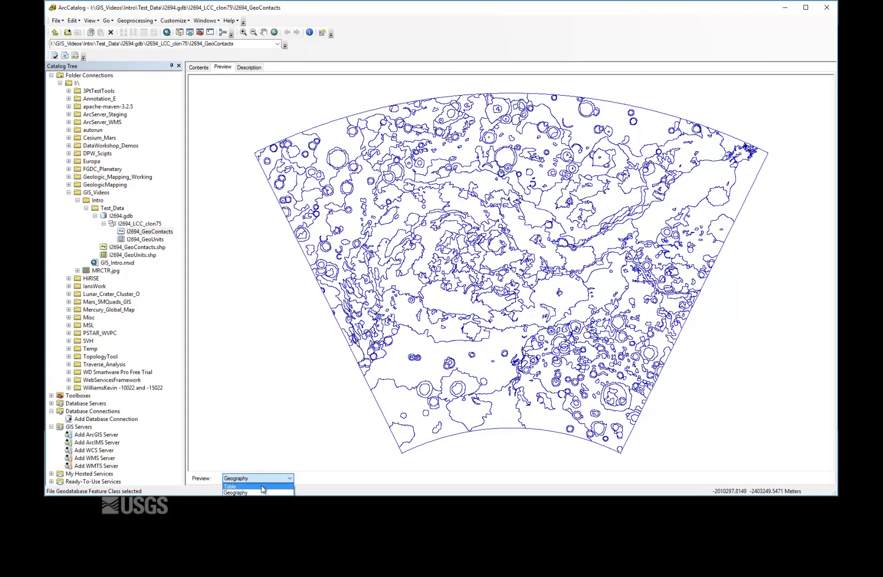
{"action": "left_click", "coordinate": [262, 486]}
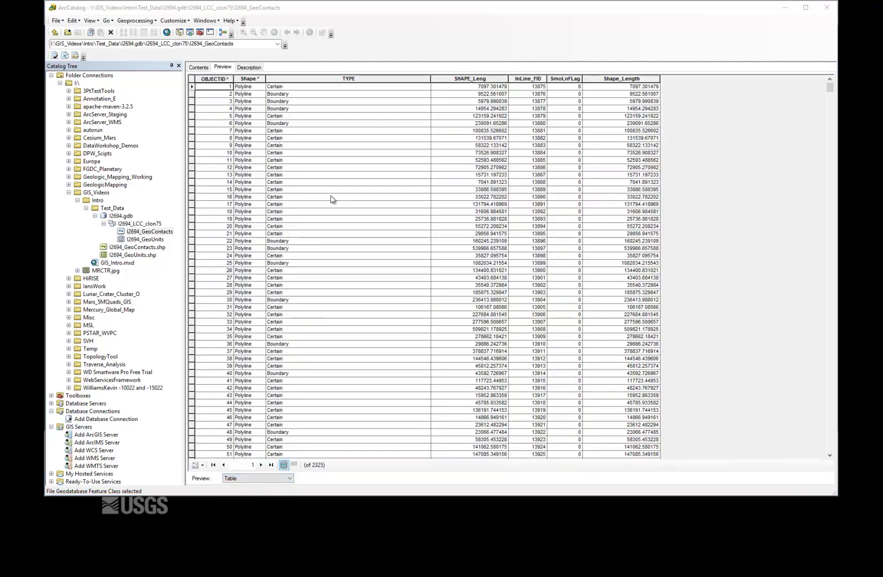
{"action": "scroll", "coordinate": [334, 197], "scroll_direction": "down", "scroll_amount": 15}
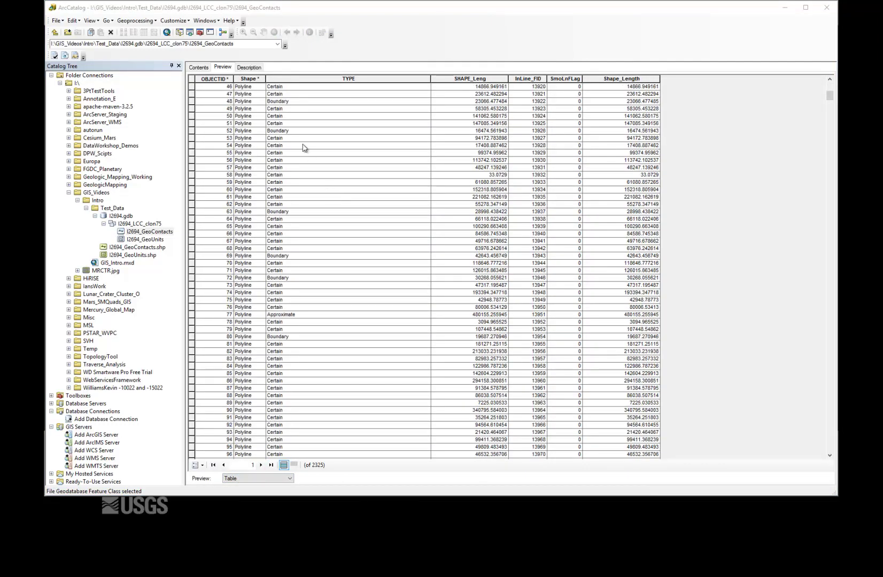
Show the I2694_GeoContacts metadata description and bring up its context menu
{"action": "left_click", "coordinate": [248, 68]}
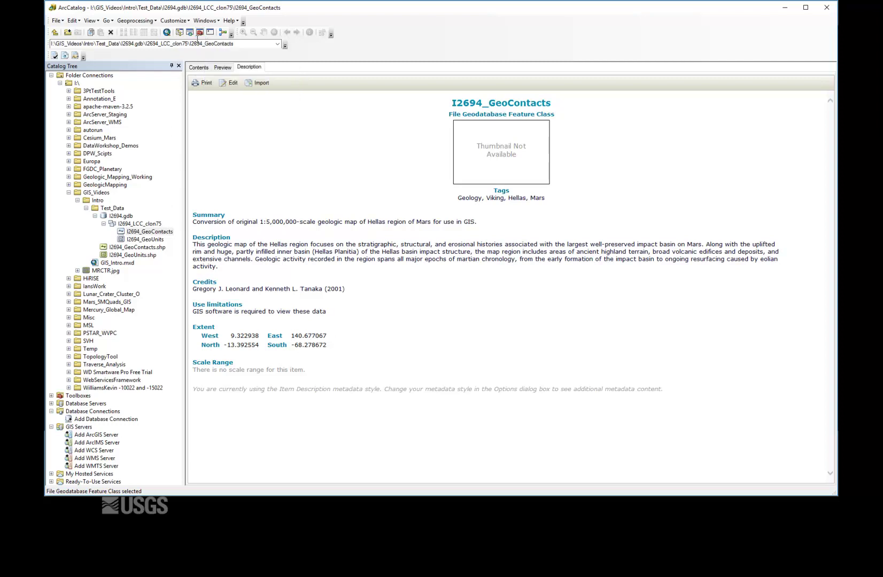
{"action": "right_click", "coordinate": [159, 232]}
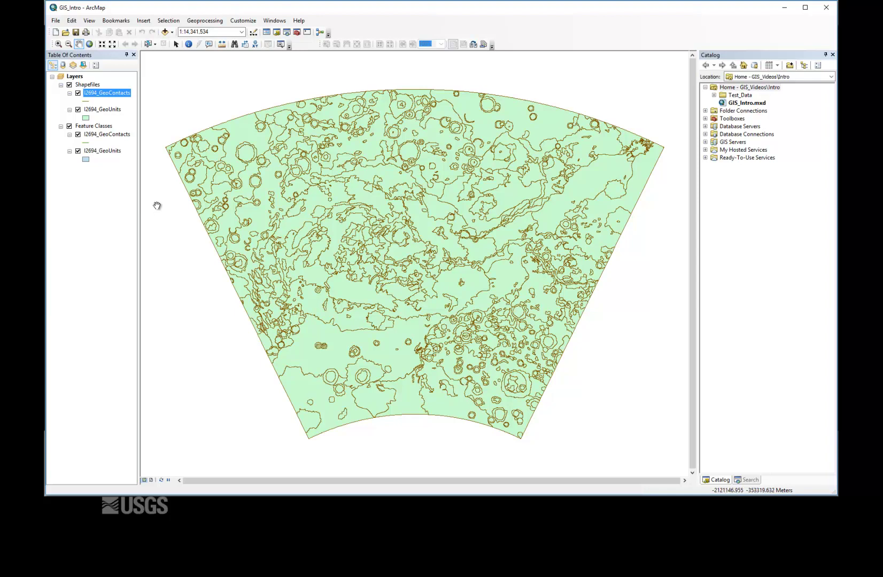
Hide and re-show the Shapefiles group to compare it with the feature-class layers
{"action": "left_click", "coordinate": [69, 85]}
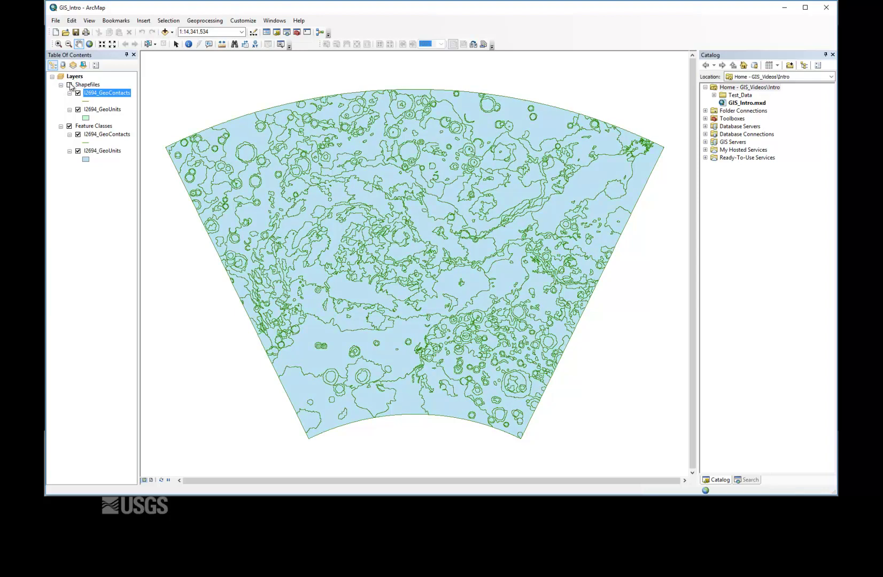
{"action": "left_click", "coordinate": [69, 85]}
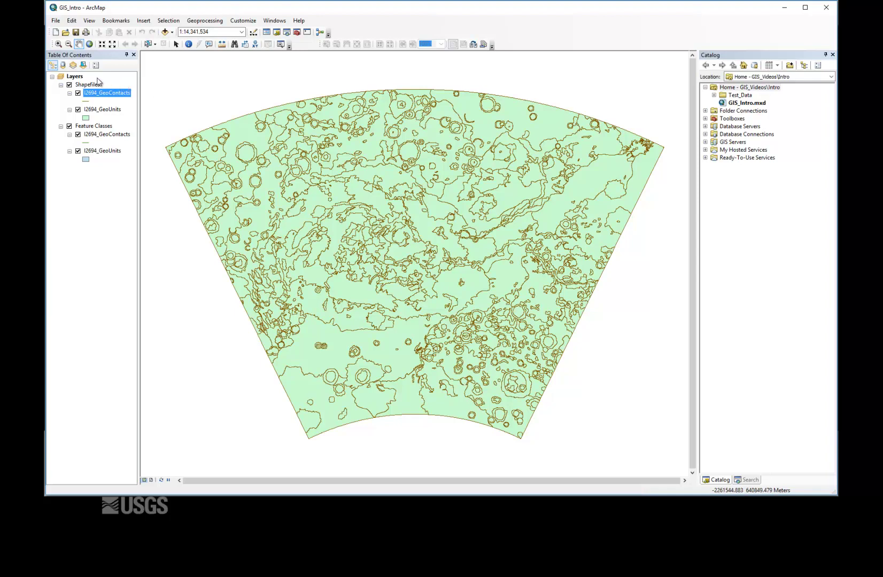
List layers by source, visibility and selection, then return to drawing order
{"action": "left_click", "coordinate": [62, 66]}
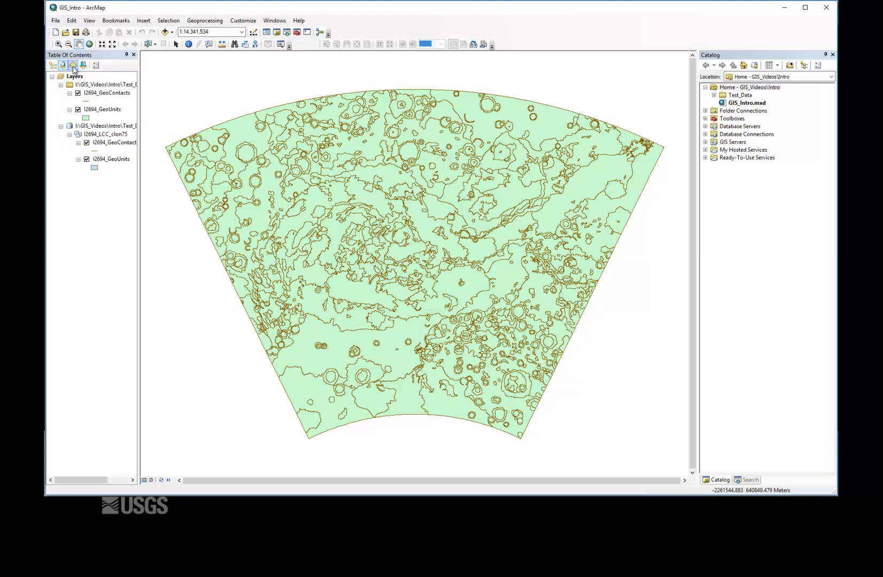
{"action": "left_click", "coordinate": [73, 66]}
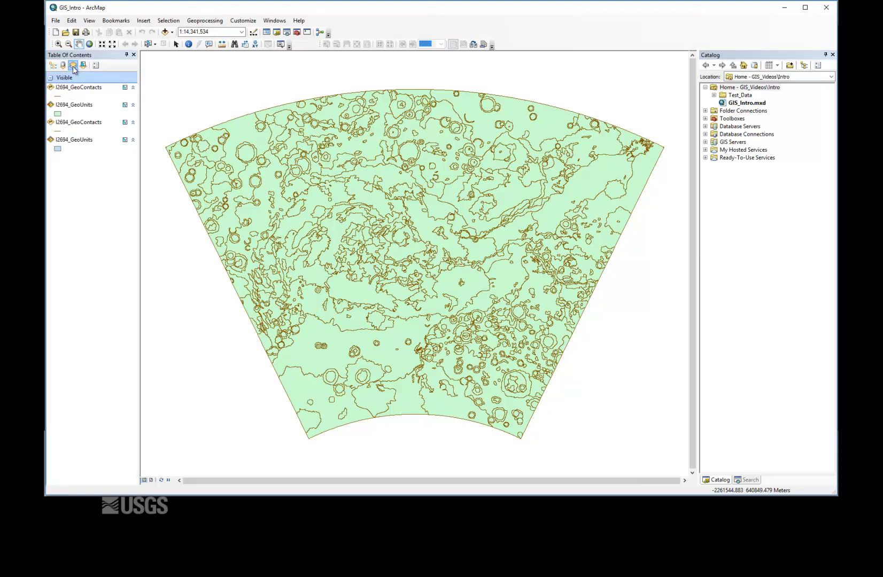
{"action": "left_click", "coordinate": [84, 66]}
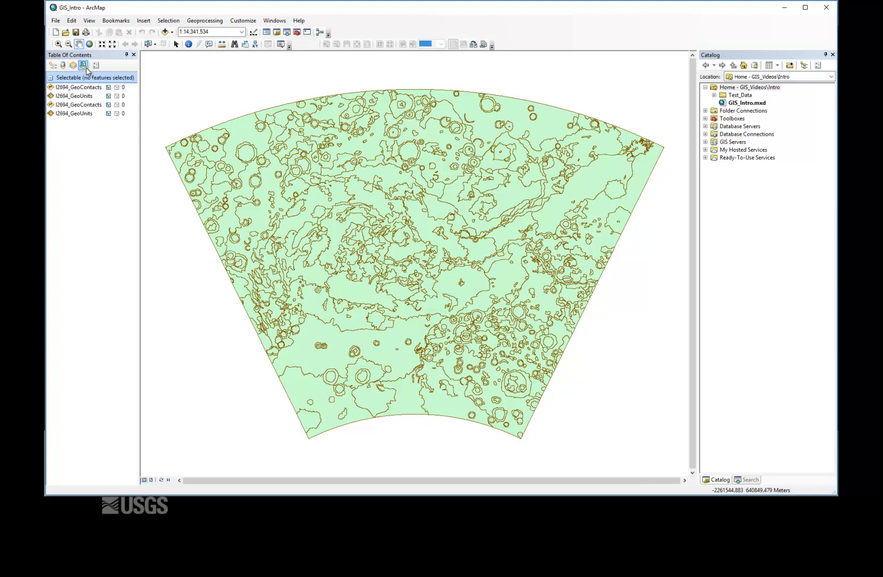
{"action": "left_click", "coordinate": [52, 65]}
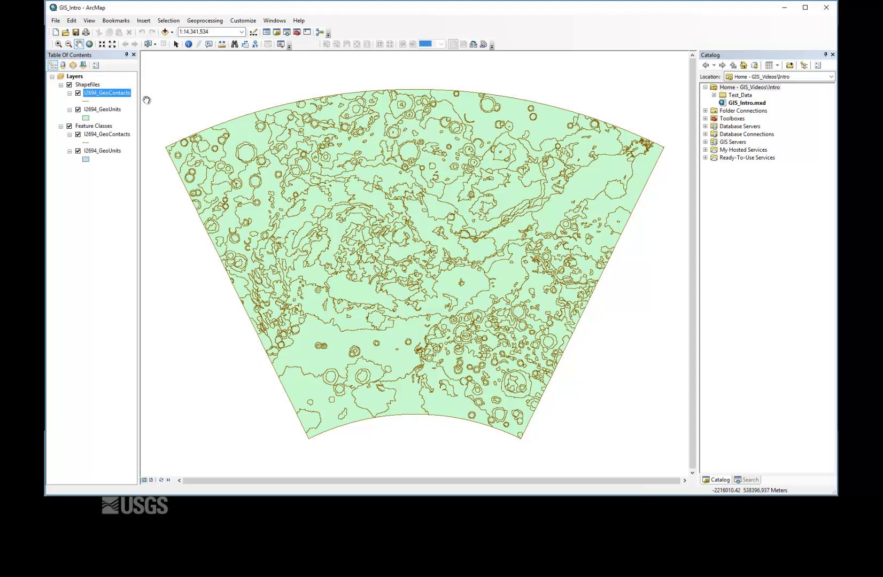
{"action": "right_click", "coordinate": [125, 95]}
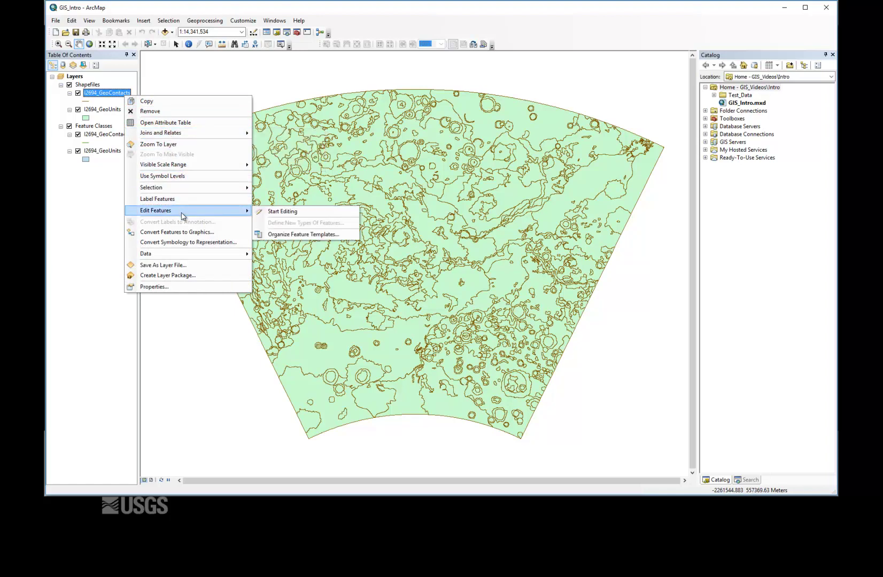
{"action": "mouse_move", "coordinate": [183, 255]}
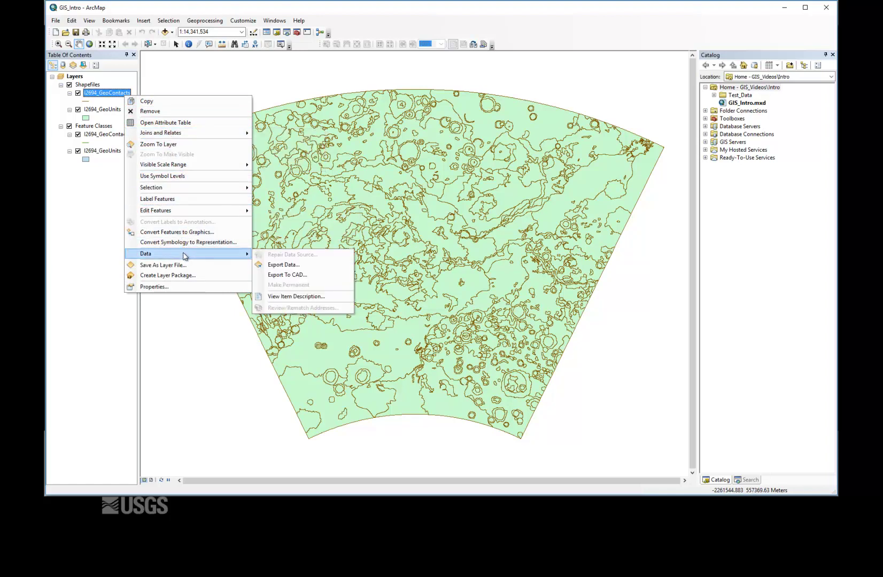
{"action": "left_click", "coordinate": [145, 482]}
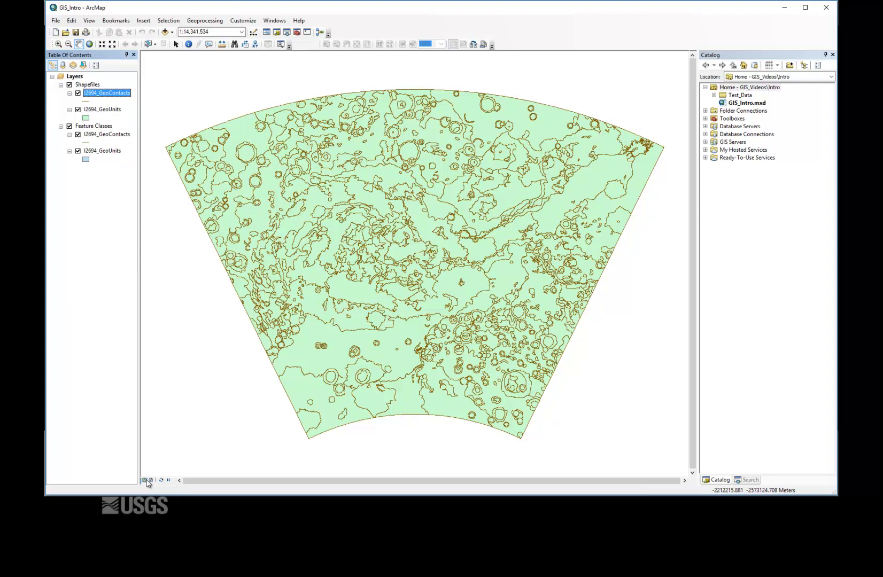
{"action": "left_click", "coordinate": [151, 480]}
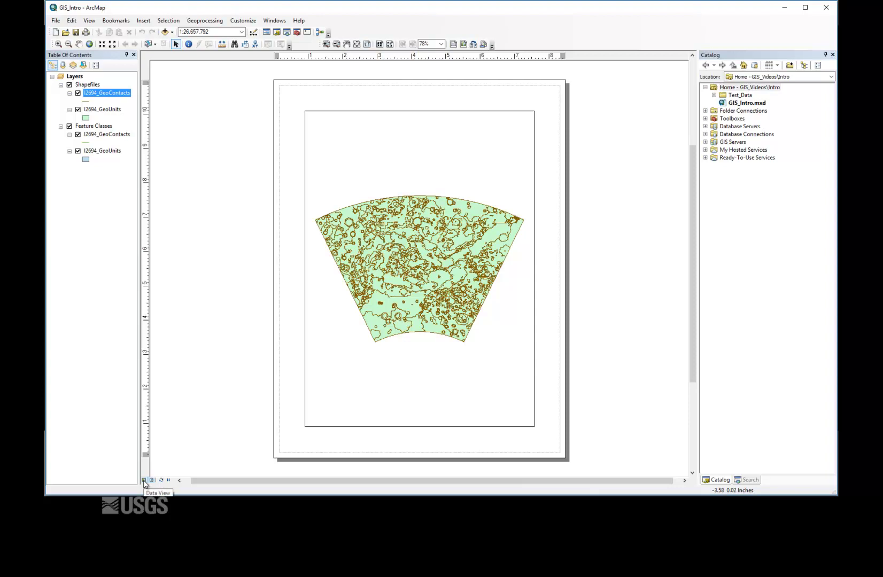
{"action": "left_click", "coordinate": [143, 480]}
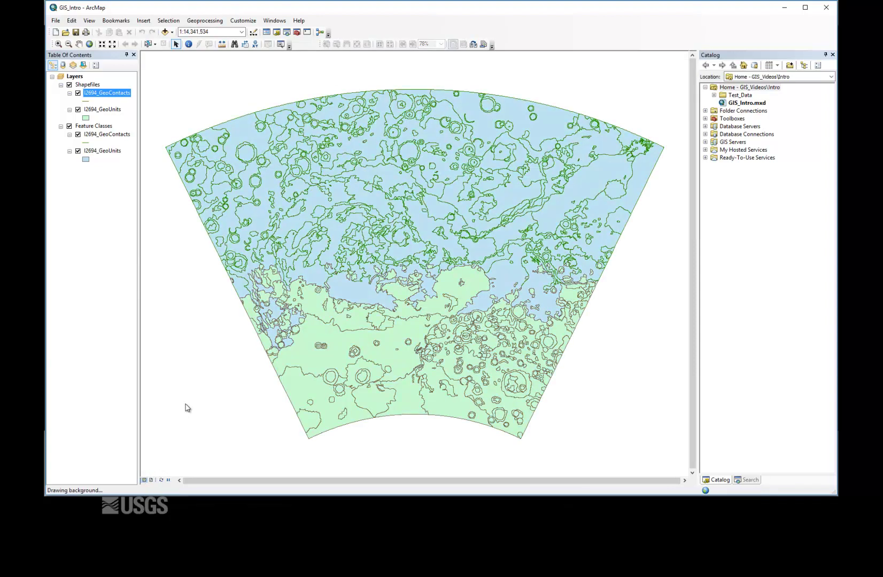
{"action": "key", "text": "c"}
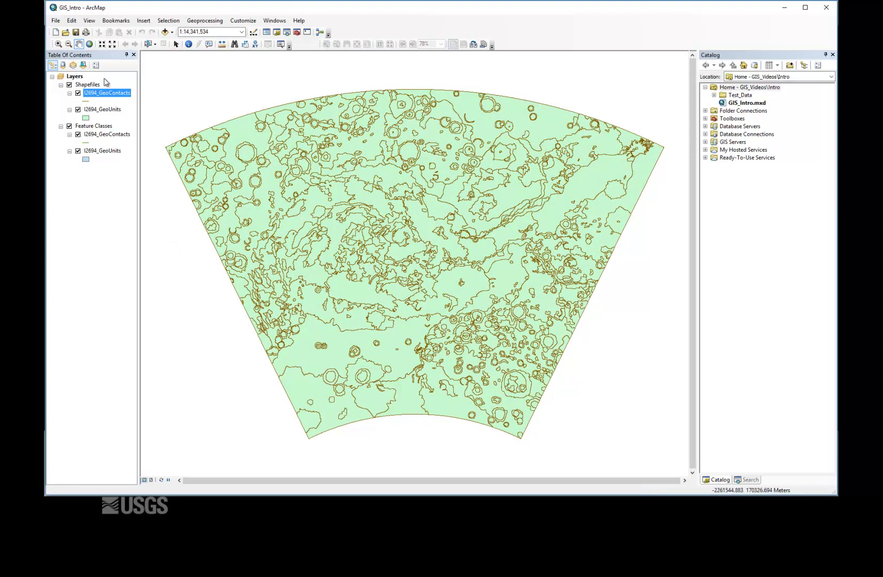
{"action": "left_click", "coordinate": [74, 77]}
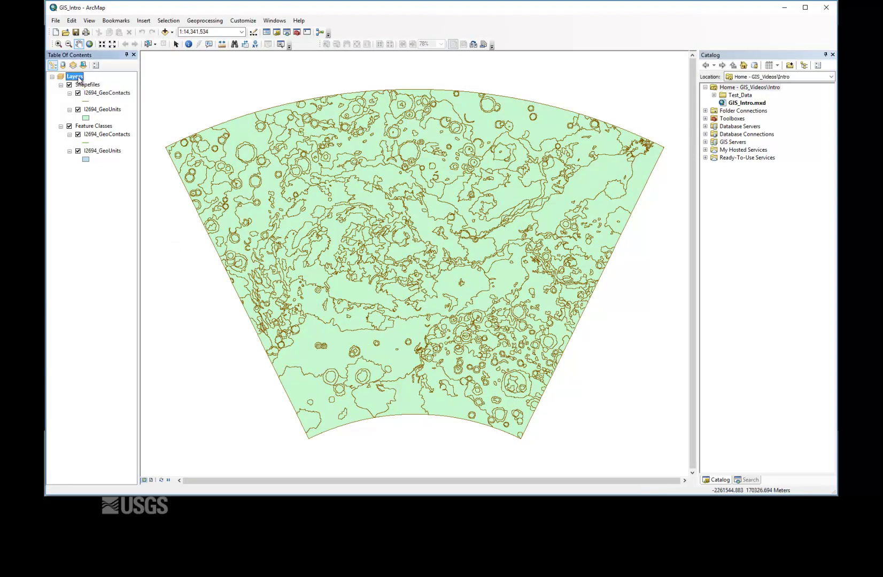
{"action": "right_click", "coordinate": [79, 79]}
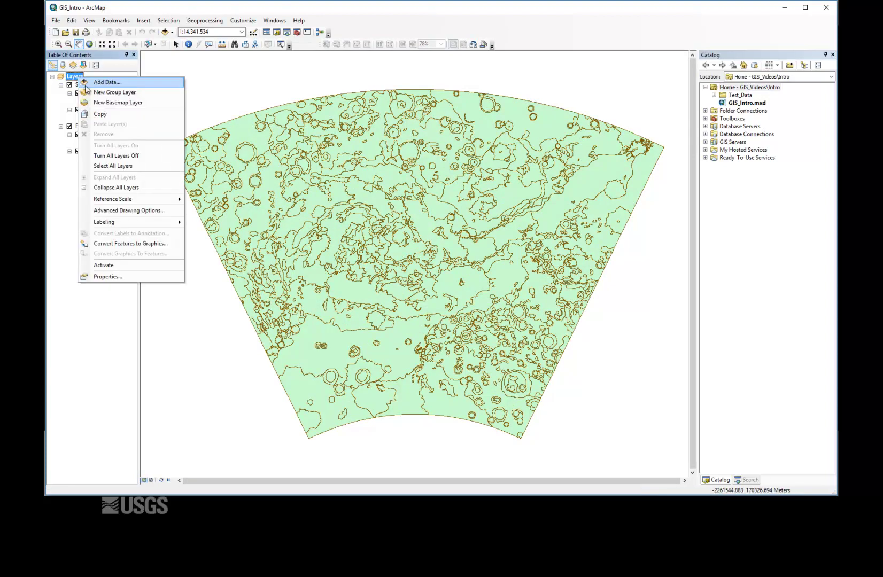
{"action": "left_click", "coordinate": [114, 278]}
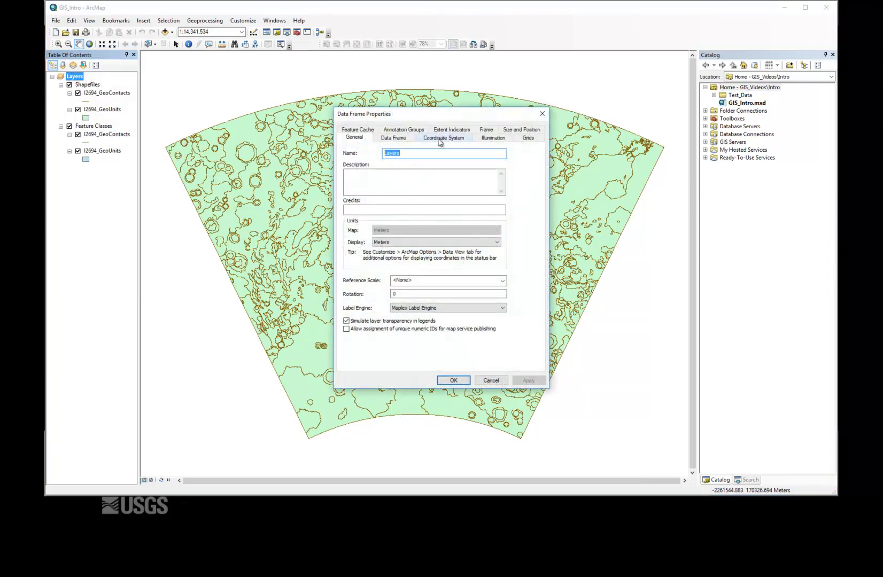
{"action": "left_click", "coordinate": [444, 138]}
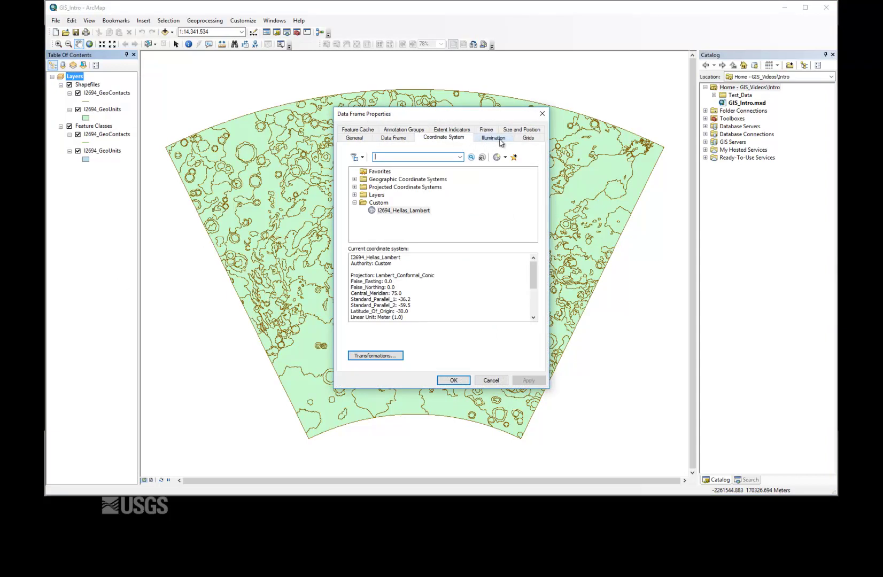
{"action": "left_click", "coordinate": [527, 138]}
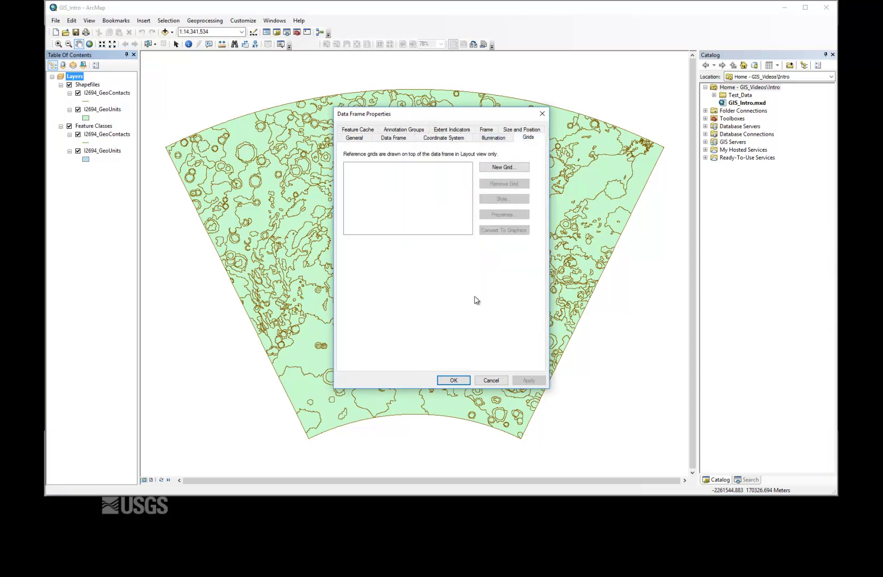
{"action": "left_click", "coordinate": [492, 381]}
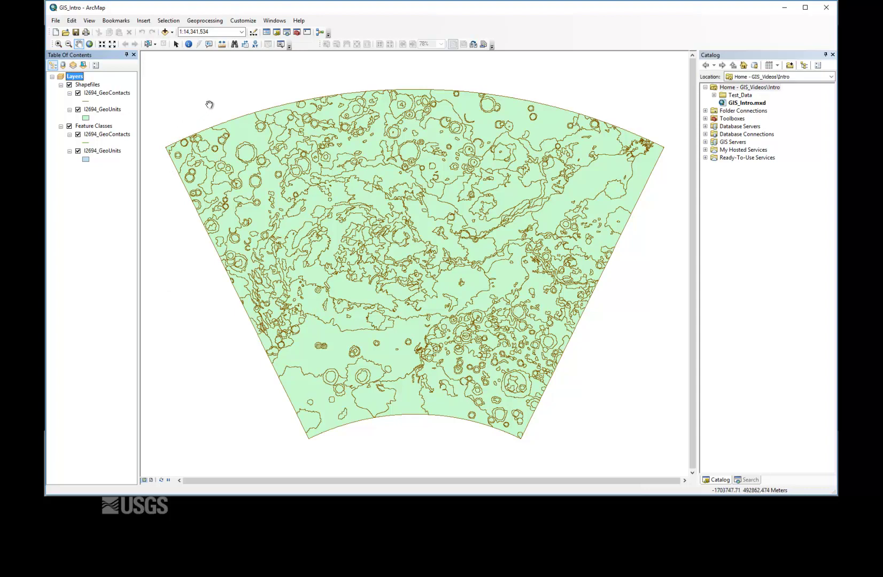
{"action": "left_click", "coordinate": [247, 21]}
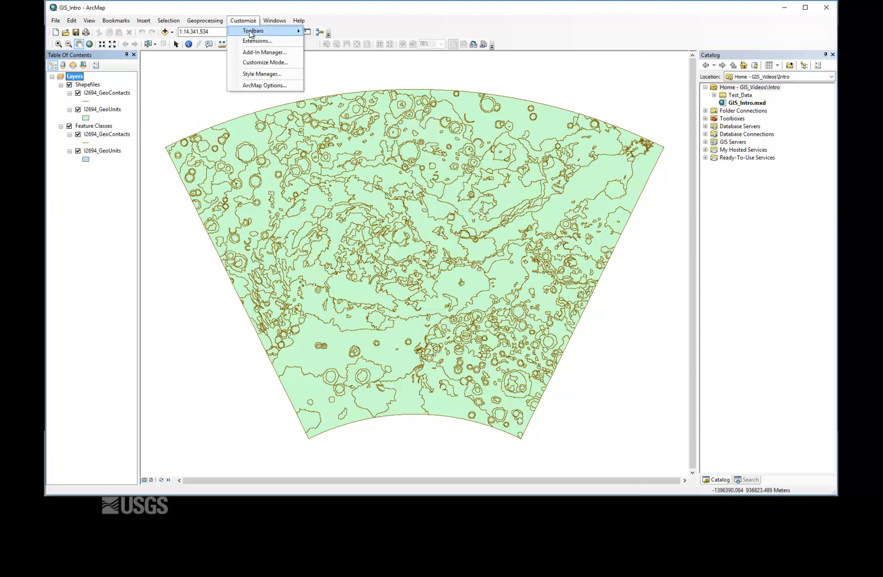
{"action": "left_click", "coordinate": [291, 47]}
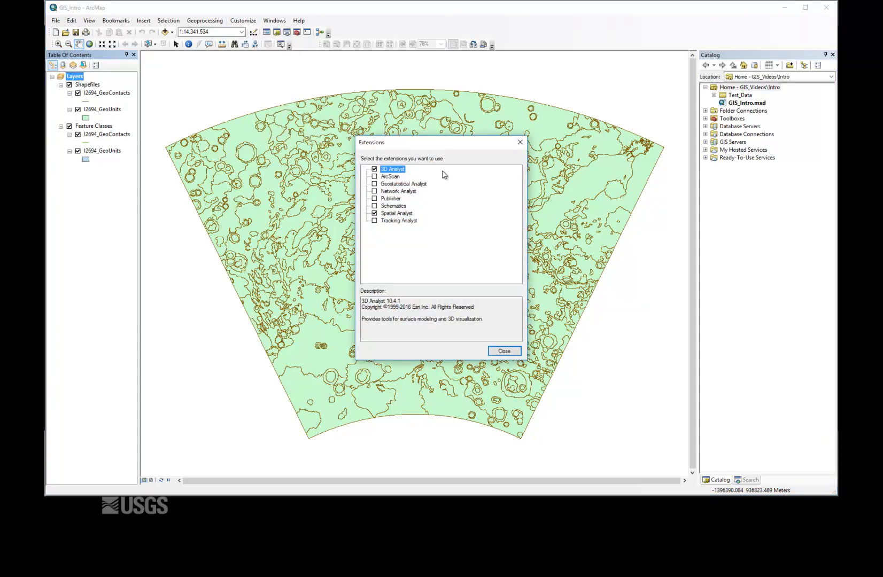
{"action": "left_click", "coordinate": [402, 214]}
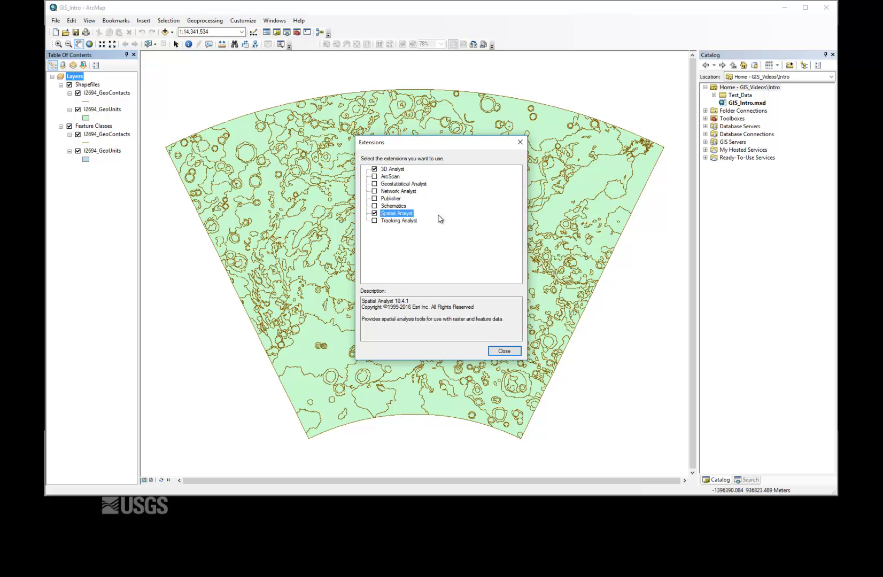
{"action": "left_click", "coordinate": [502, 351]}
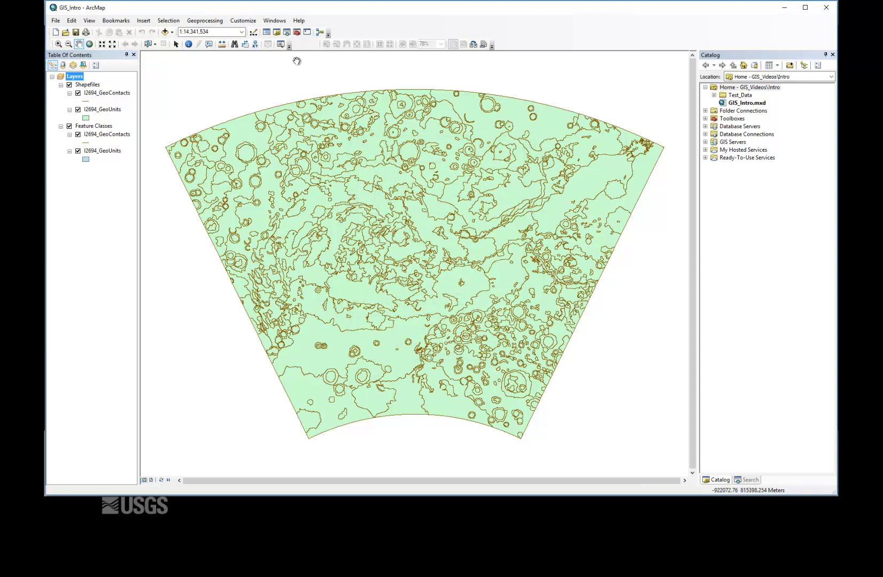
{"action": "left_click", "coordinate": [244, 20]}
{"action": "mouse_move", "coordinate": [256, 32]}
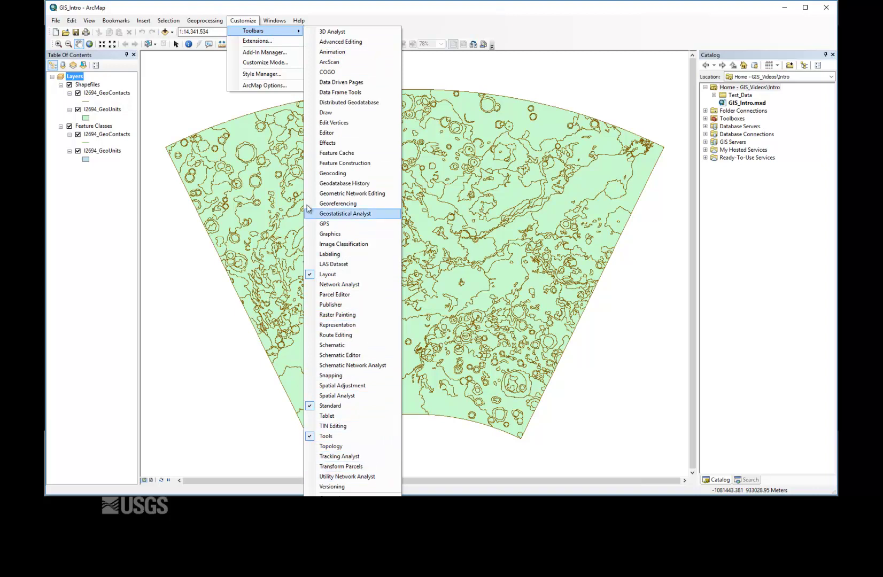
{"action": "mouse_move", "coordinate": [274, 19]}
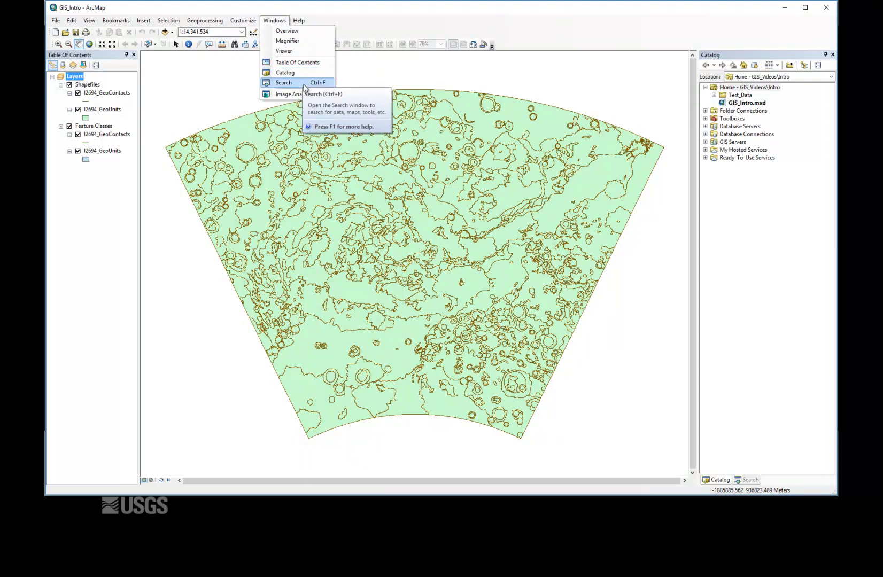
Expand Test_Data, I2694.gdb and I2694_LCC_clon75 in the Catalog tree, then switch to the Search panel
{"action": "left_click", "coordinate": [713, 96]}
{"action": "left_click", "coordinate": [723, 103]}
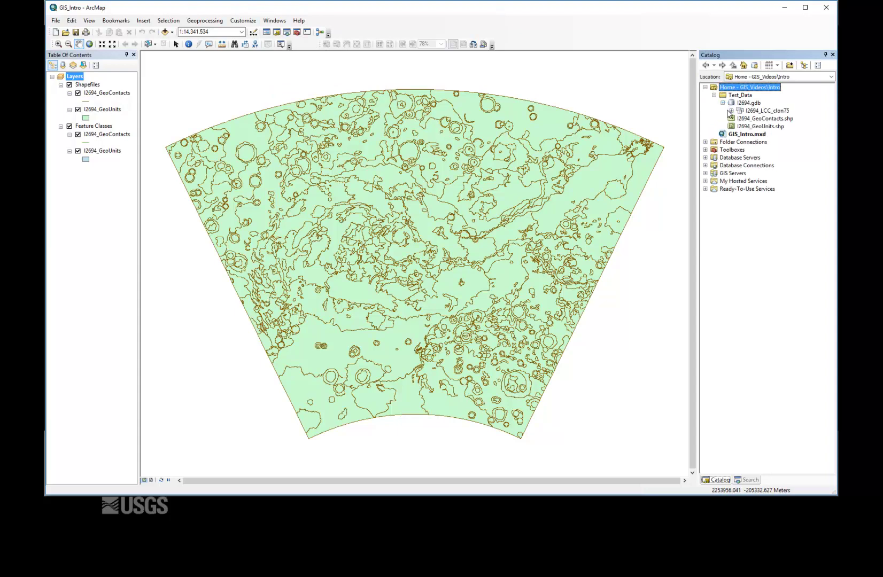
{"action": "left_click", "coordinate": [731, 110]}
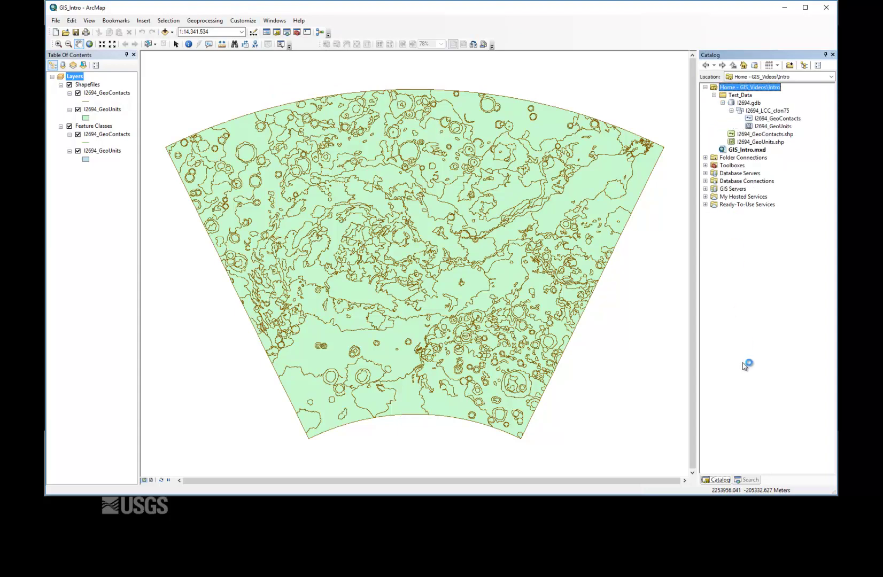
{"action": "left_click", "coordinate": [747, 480]}
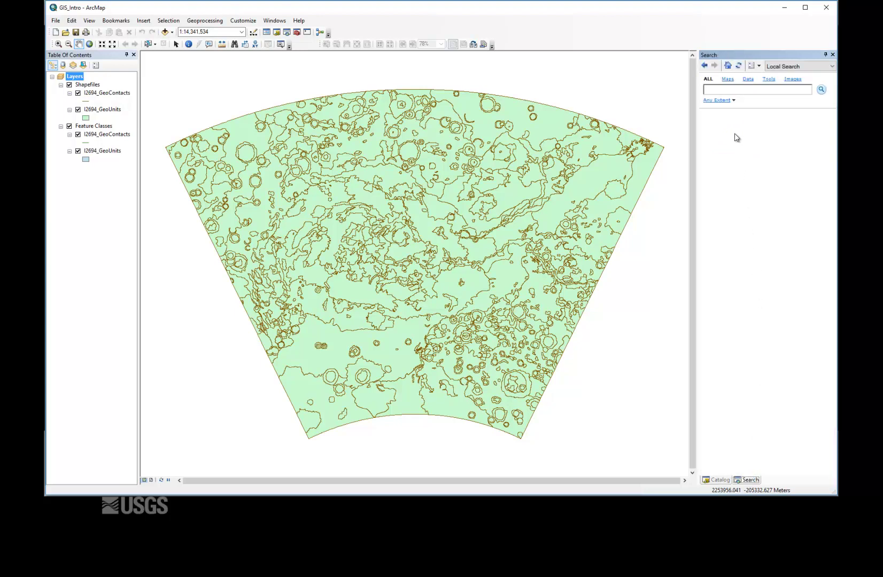
Search for 'selection' and browse the 49 resulting tools
{"action": "left_click", "coordinate": [766, 90]}
{"action": "type", "text": "selection"}
{"action": "key", "text": "Return"}
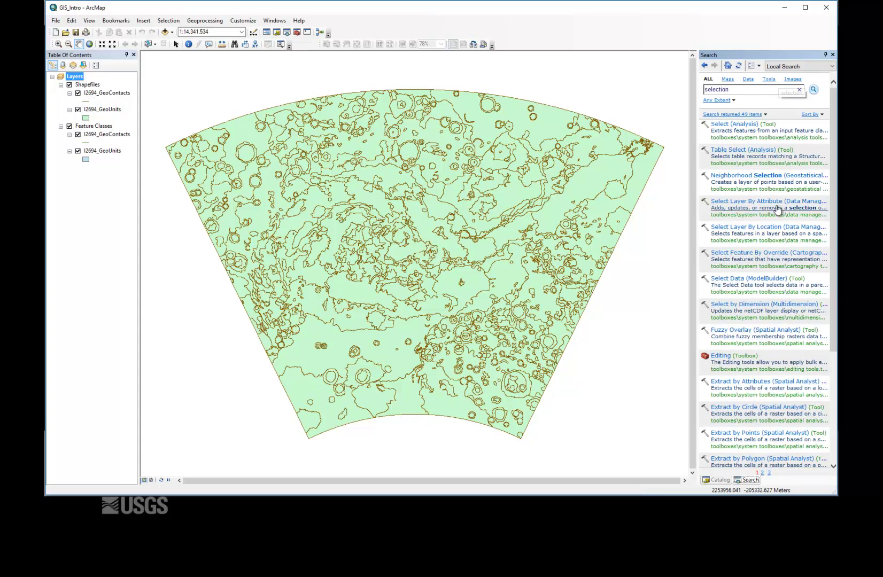
{"action": "scroll", "coordinate": [781, 224], "scroll_direction": "down", "scroll_amount": 5}
{"action": "scroll", "coordinate": [781, 224], "scroll_direction": "up", "scroll_amount": 5}
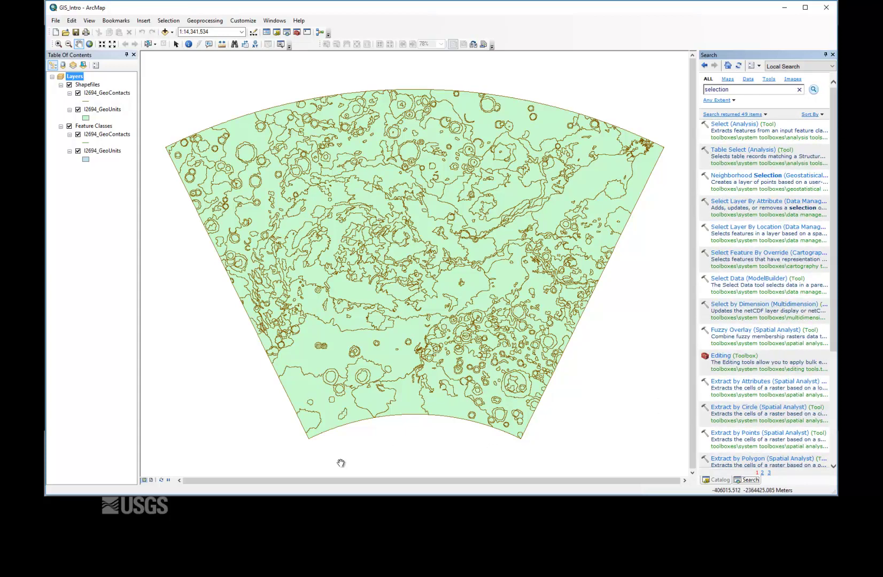